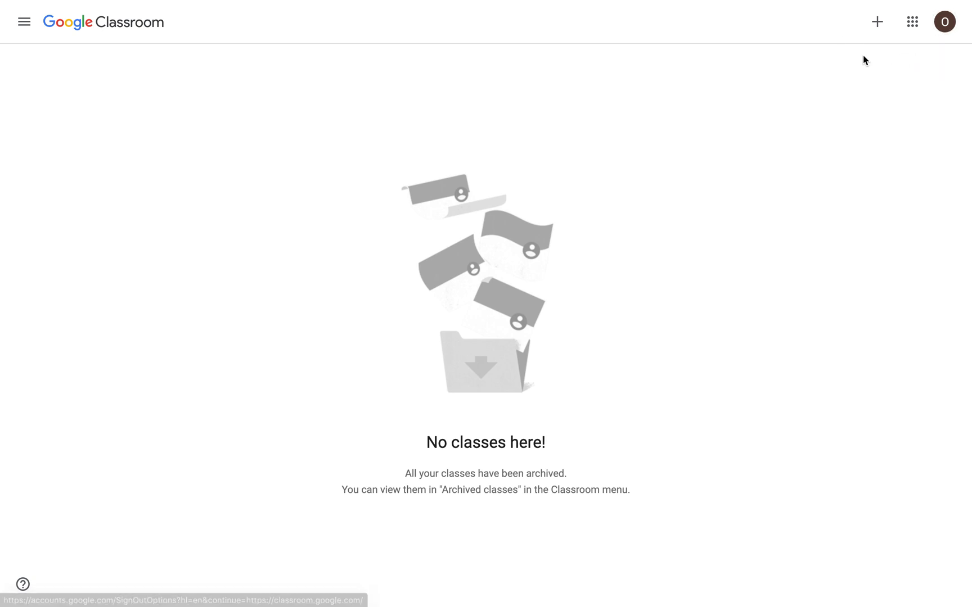
- Bring up the Join class / Create class choices from the + button
left_click(877, 22)
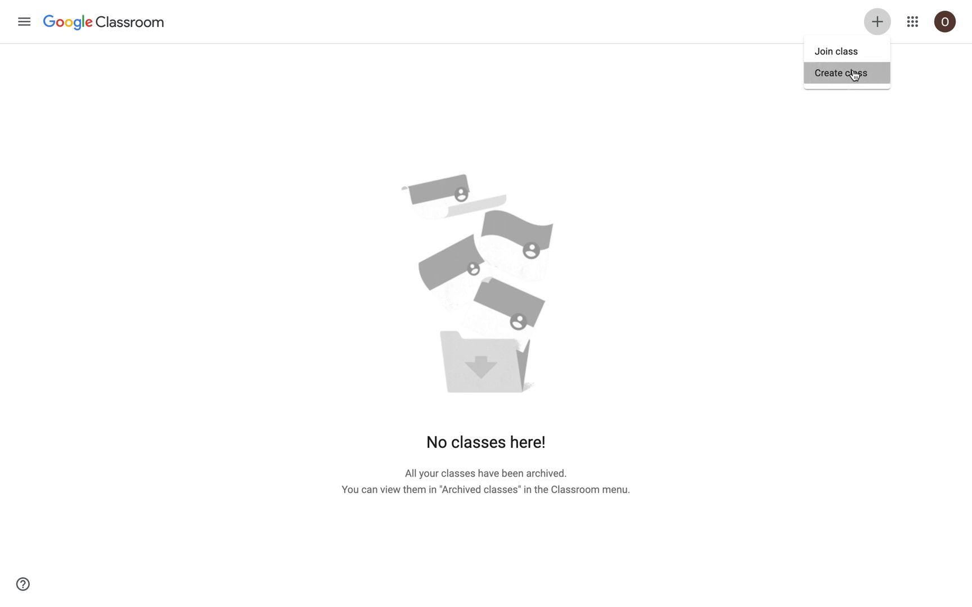
- Start a new class with name 'Mr Gallery 2019/2020' and section 'Grade 4'
left_click(854, 74)
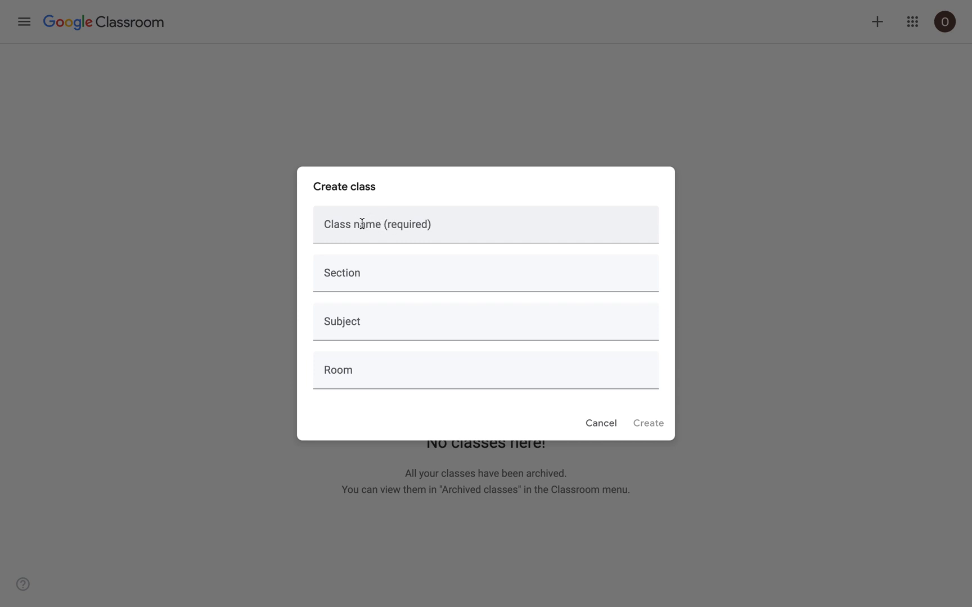
left_click(362, 223)
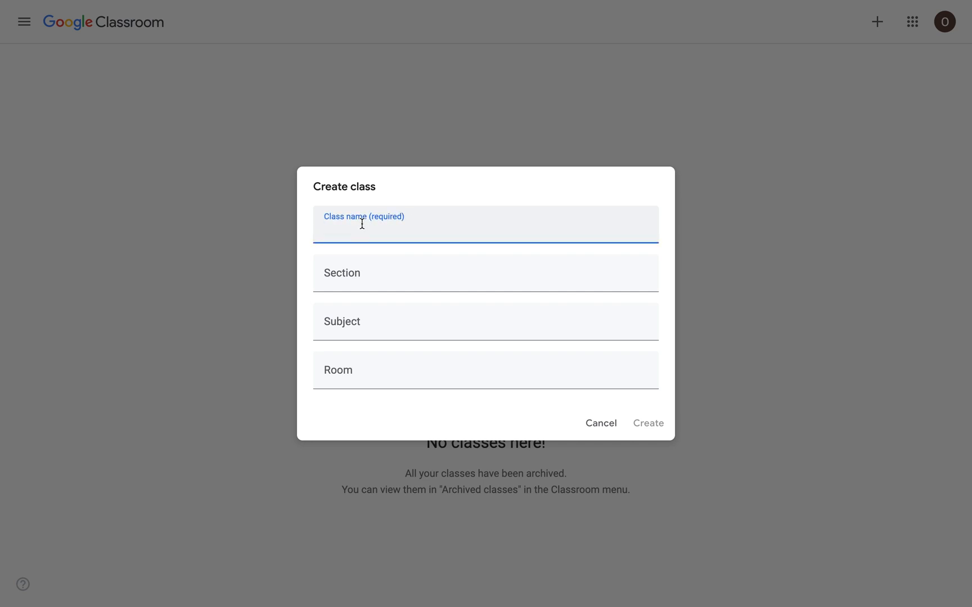
type("Mr Galle")
type("ry")
type(" 2019")
type("/20")
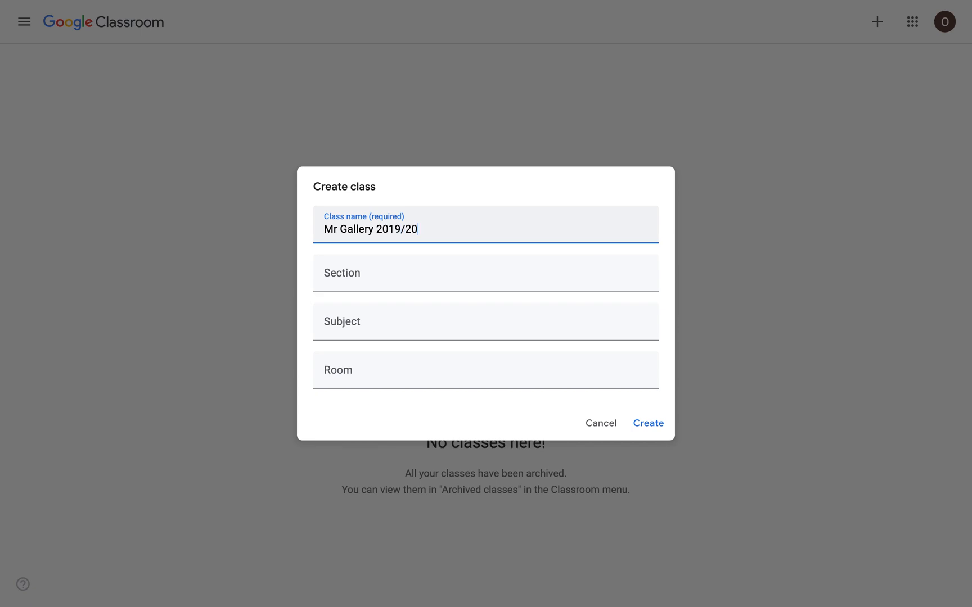
type("20")
left_click(377, 278)
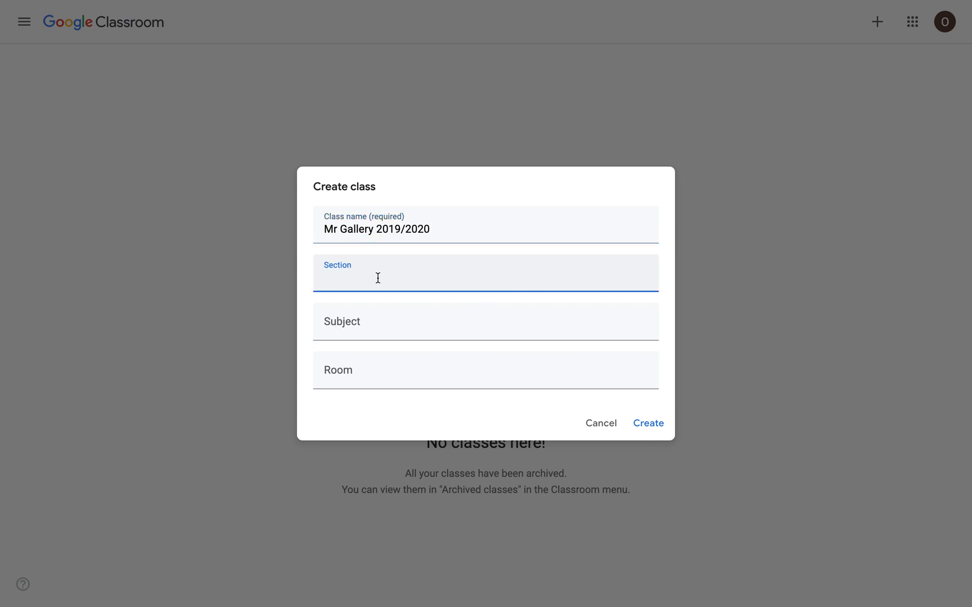
type("Gr")
type("ade 4")
- Rename the class 'Mr Gallery - Science', section 'SNC 2P', subject 'Grade 10 Science'
left_click_drag(436, 230, 375, 231)
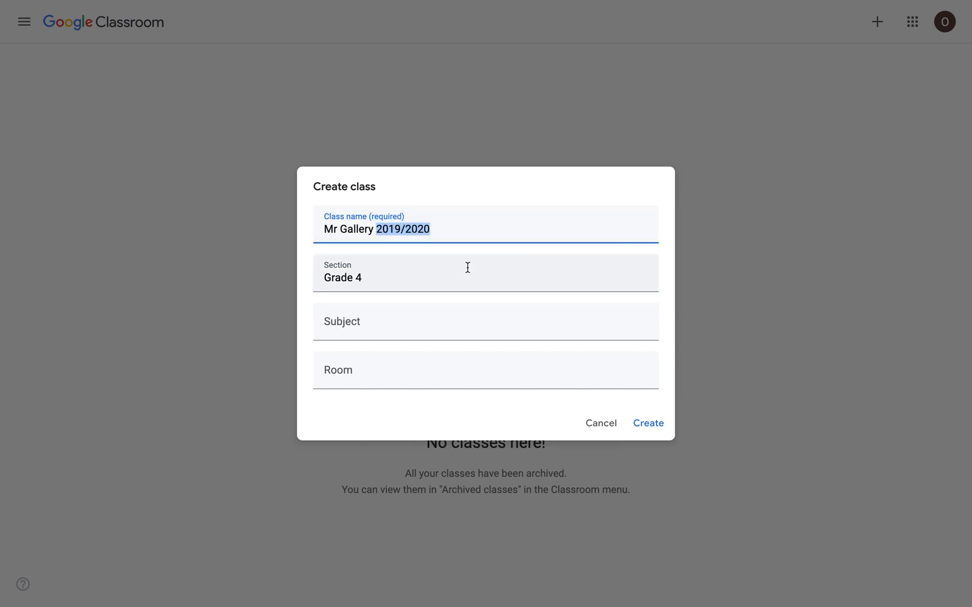
type("- ")
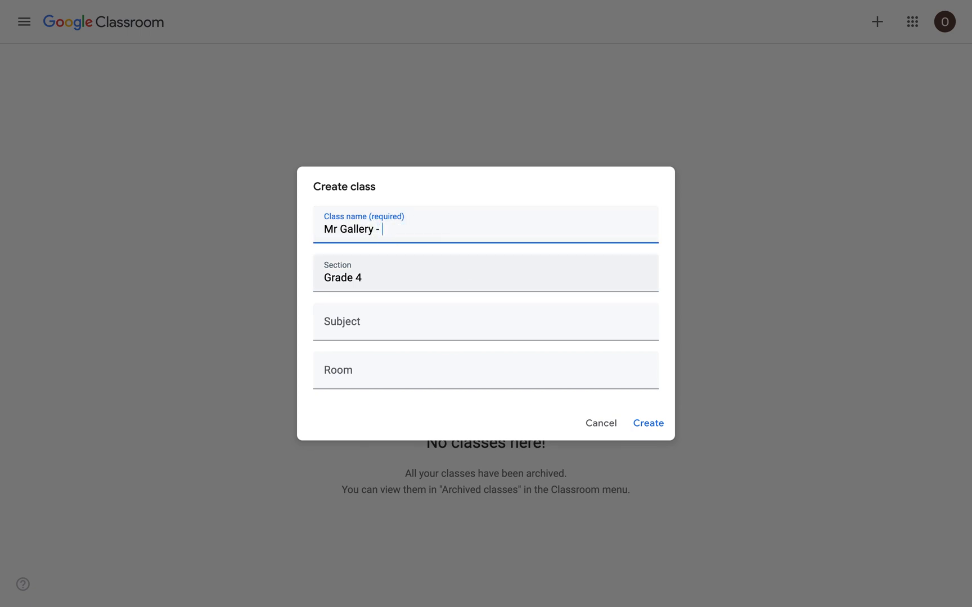
type("Science")
left_click_drag(362, 278, 318, 277)
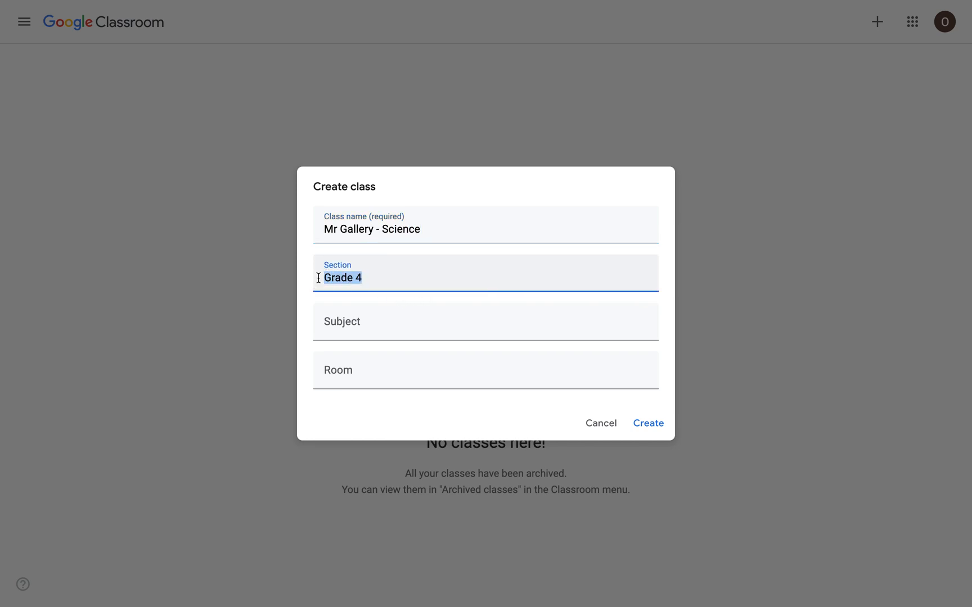
type("SN")
type("C 2P")
left_click(362, 323)
type("Grade ")
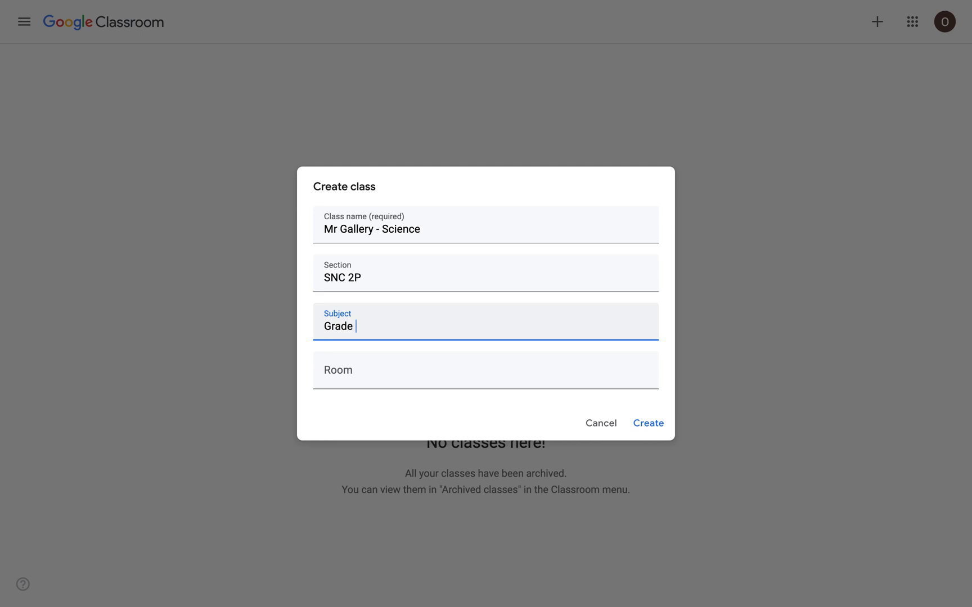
type("10 Science")
- Create the class, dismiss the invite-students tip and view its Stream page
left_click(649, 424)
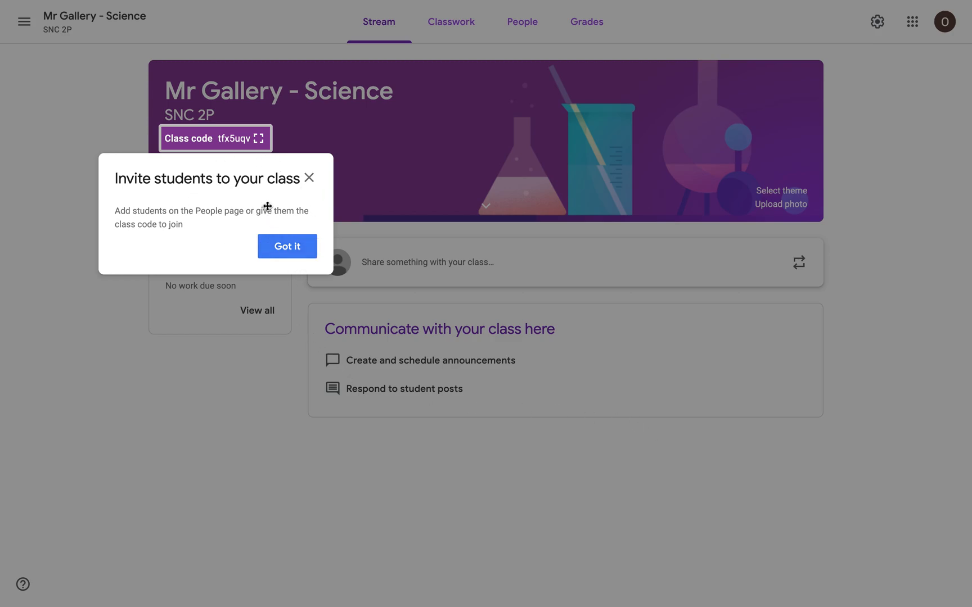
left_click(287, 246)
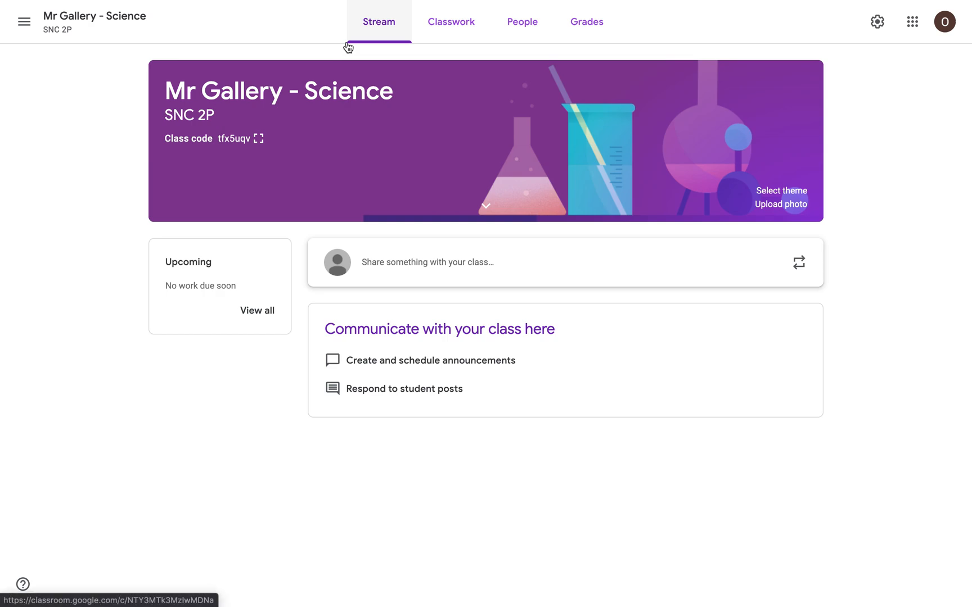
left_click(377, 23)
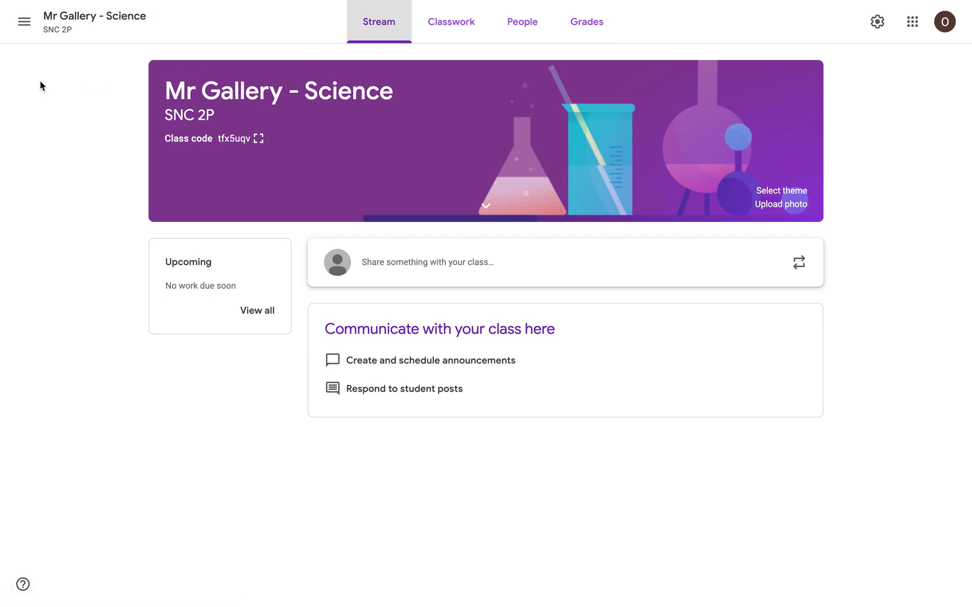
left_click(25, 26)
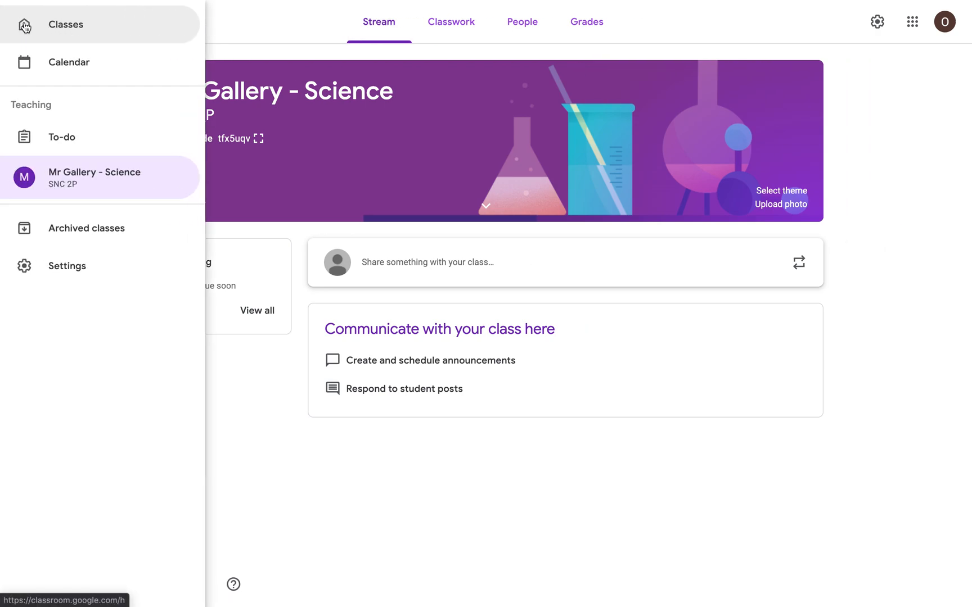
left_click(64, 29)
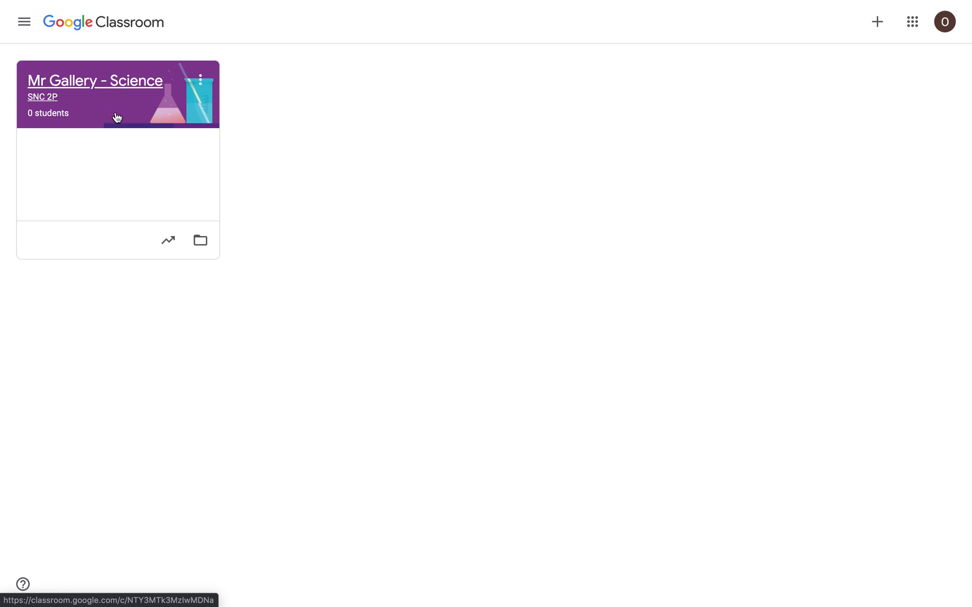
left_click(108, 82)
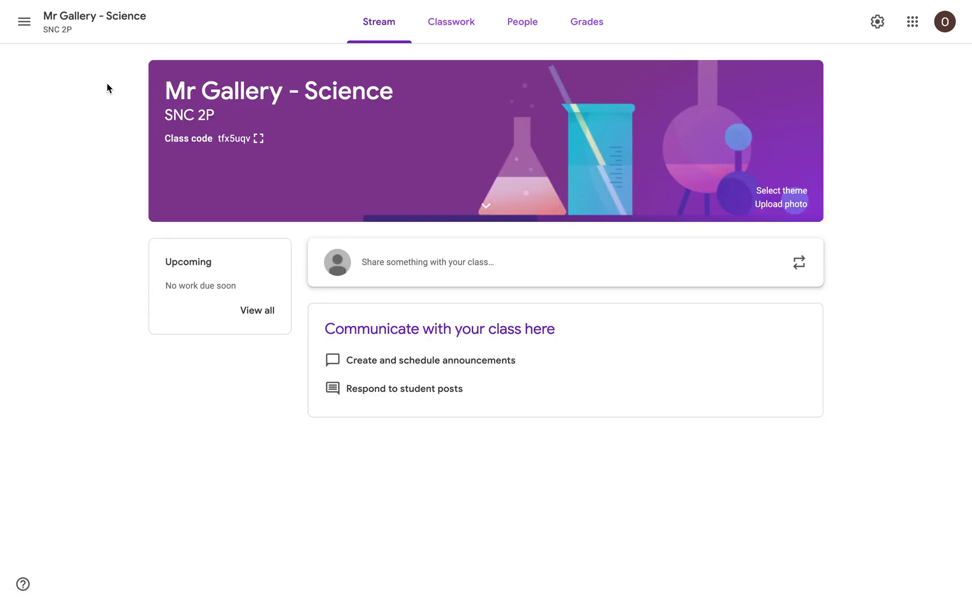